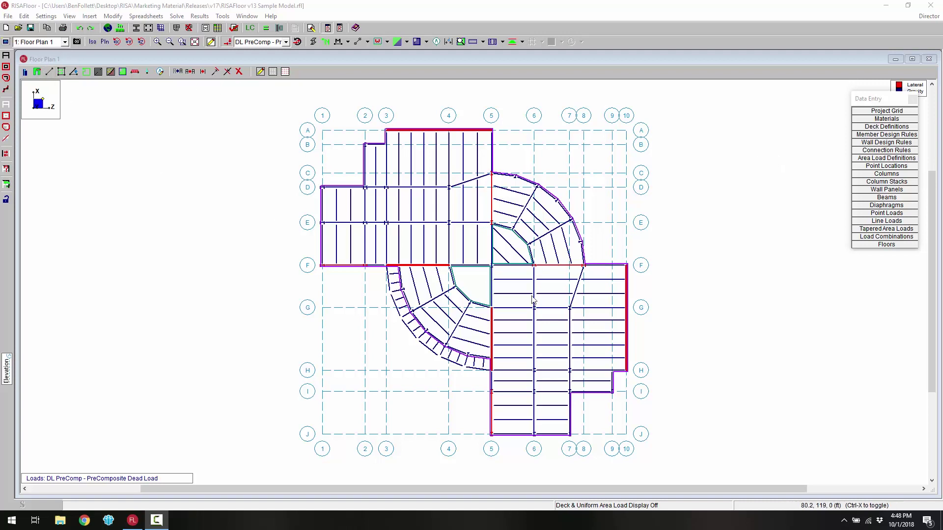
Enable Point Angle construction lines at 75 degrees in Drawing Grids and turn off universal snaps
scroll(569, 210, "up", 4)
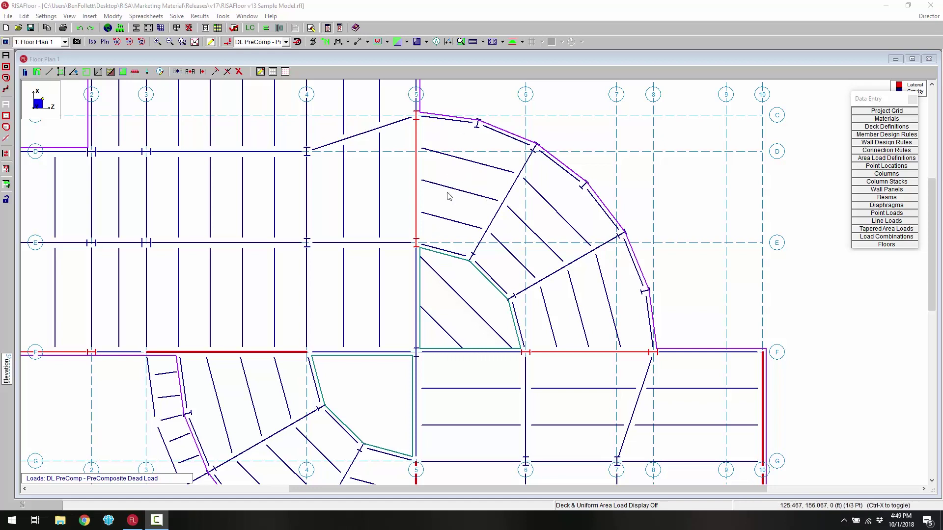
left_click(260, 71)
left_click_drag(167, 81, 287, 88)
left_click(205, 305)
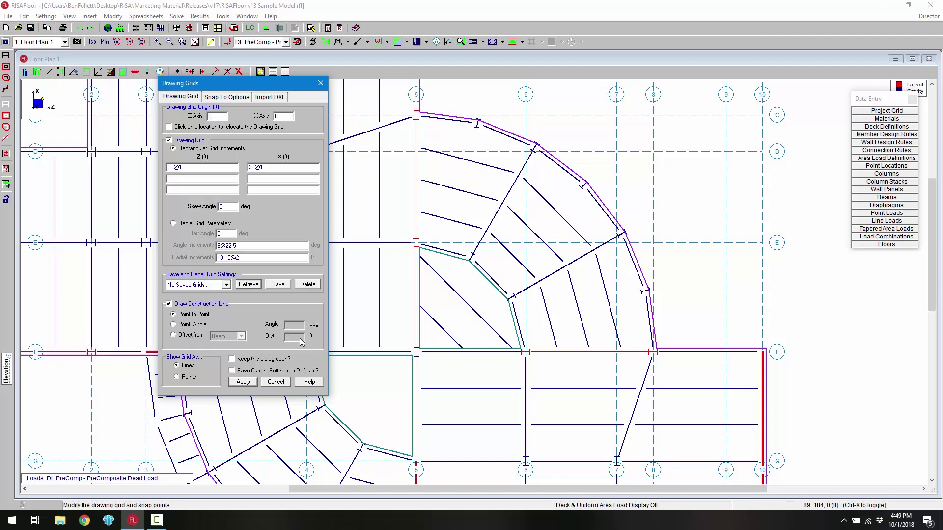
left_click(193, 325)
left_click(244, 383)
scroll(491, 256, "up", 4)
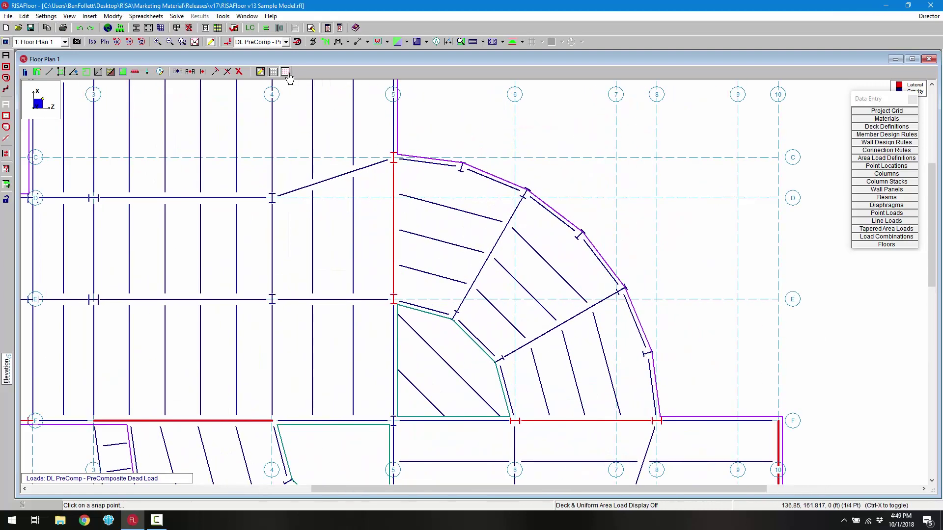
left_click(286, 72)
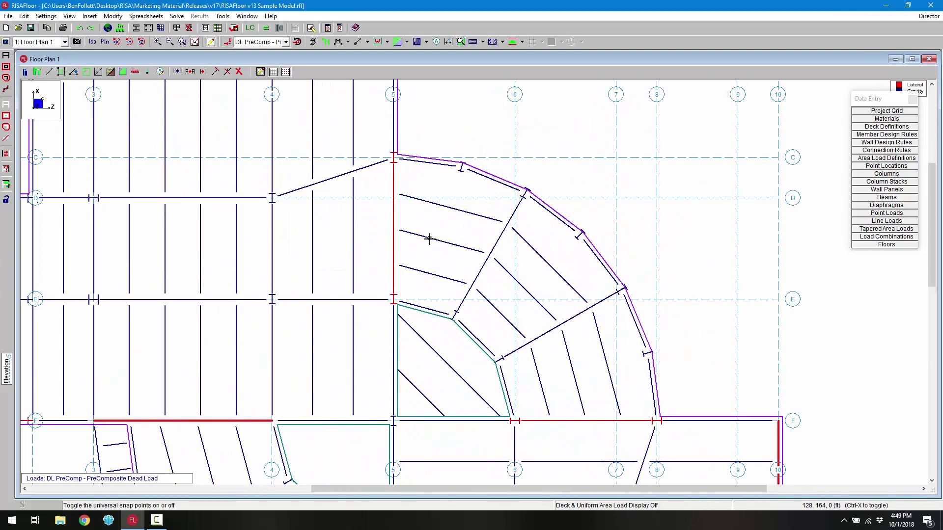
Draw a short A992 beam between two adjacent radial beams in the curved bay near grid 5
scroll(455, 258, "up", 2)
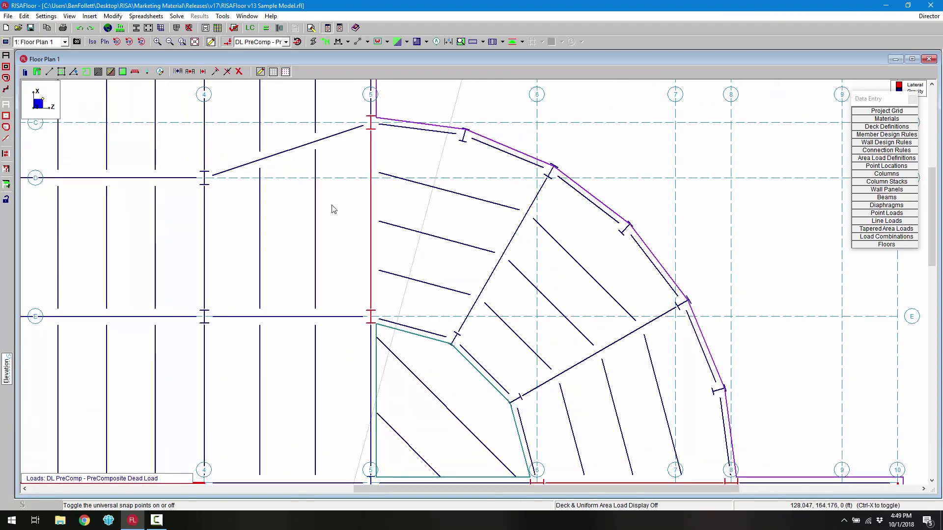
left_click(49, 72)
left_click(155, 132)
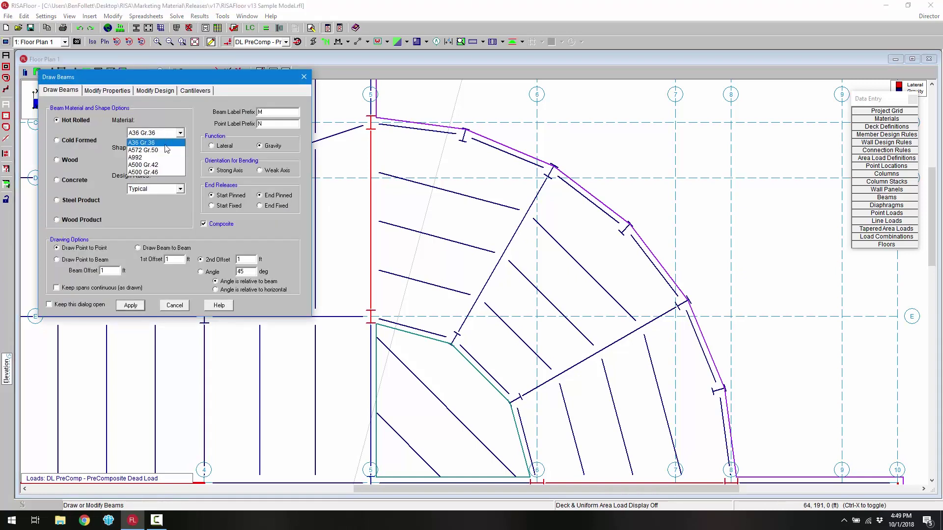
left_click(155, 170)
left_click(130, 305)
left_click(421, 231)
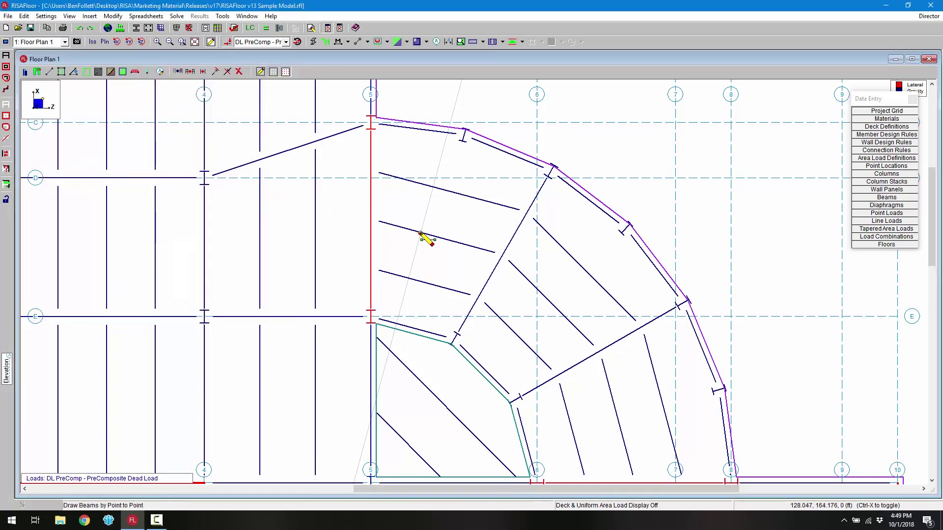
left_click(431, 189)
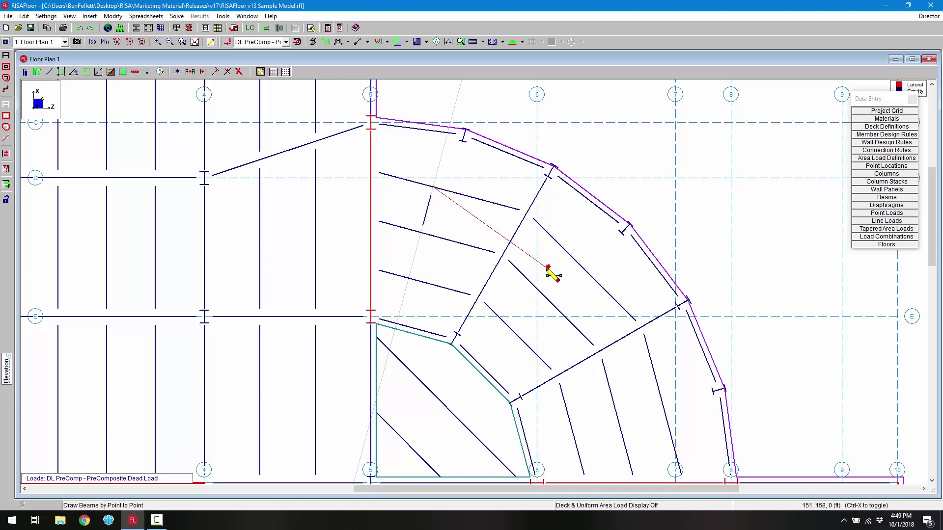
right_click(552, 269)
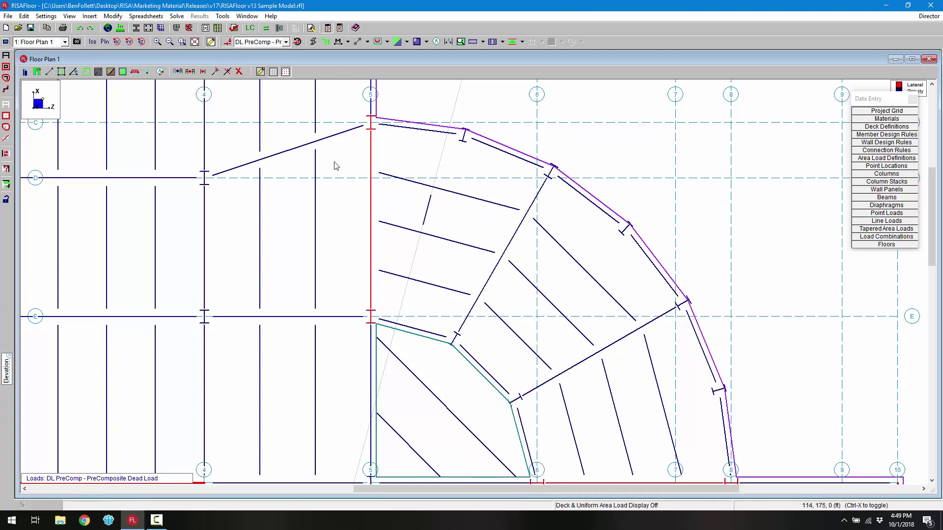
left_click(261, 72)
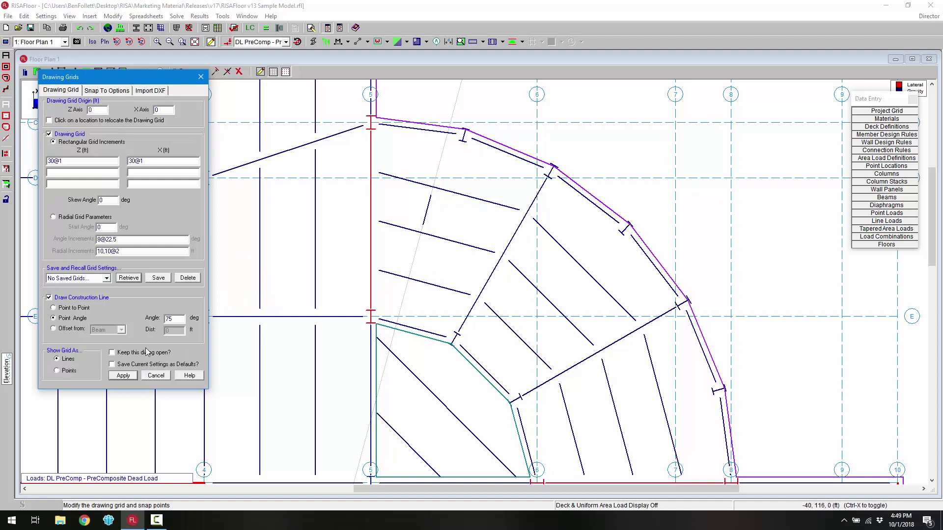
Set an Offset from Beam construction line referenced to the new short beam
left_click(72, 328)
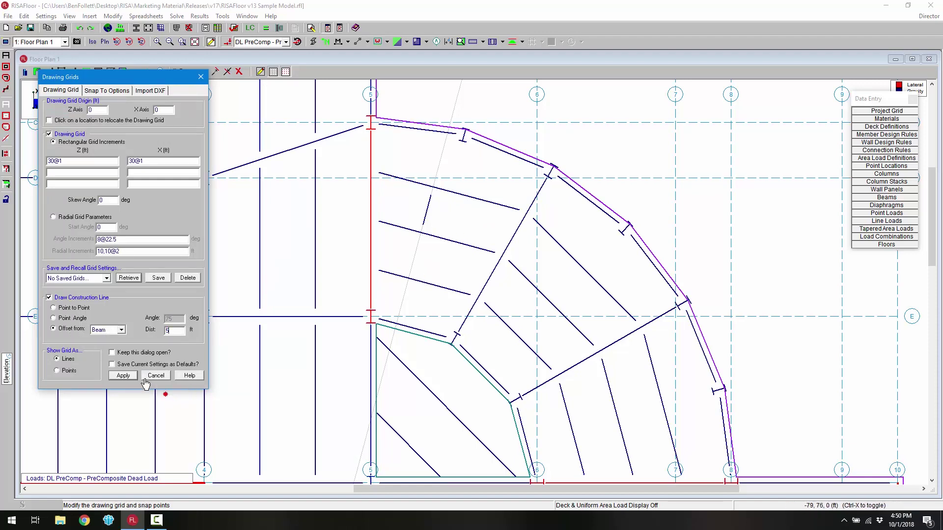
left_click(123, 375)
scroll(464, 266, "up", 5)
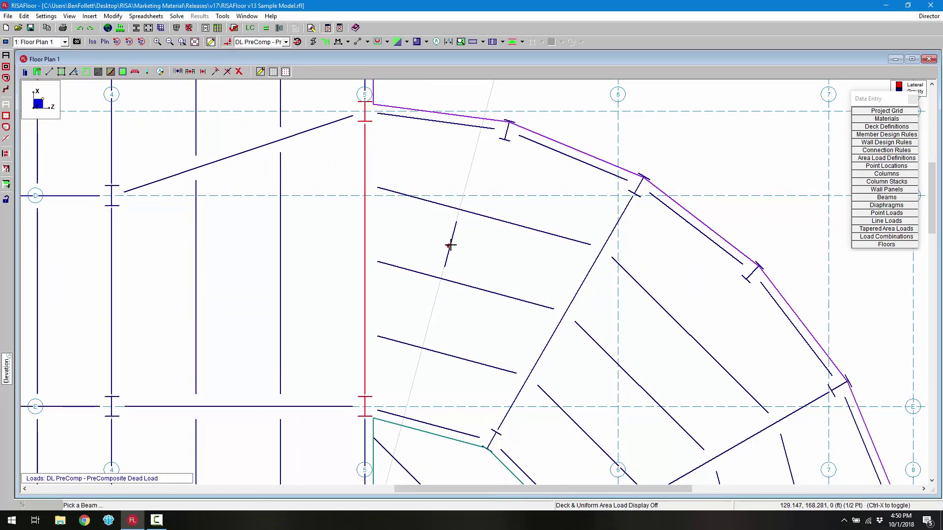
left_click(450, 247)
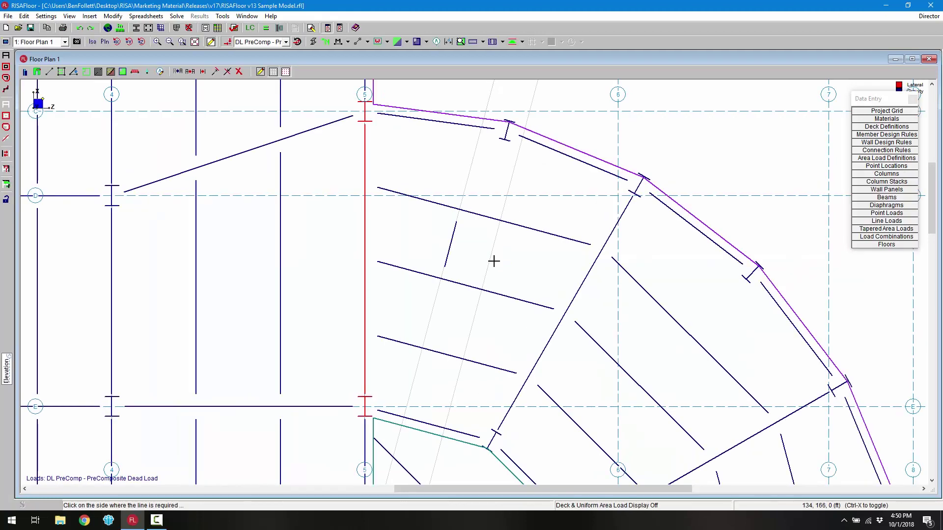
Draw a second short beam between the radial beams along the offset guide
left_click(50, 71)
left_click(130, 305)
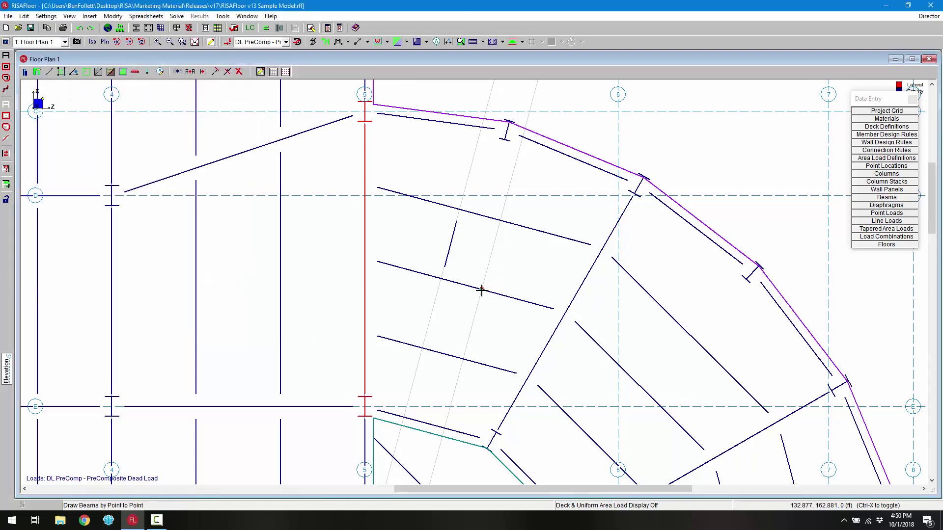
left_click(485, 278)
left_click(497, 233)
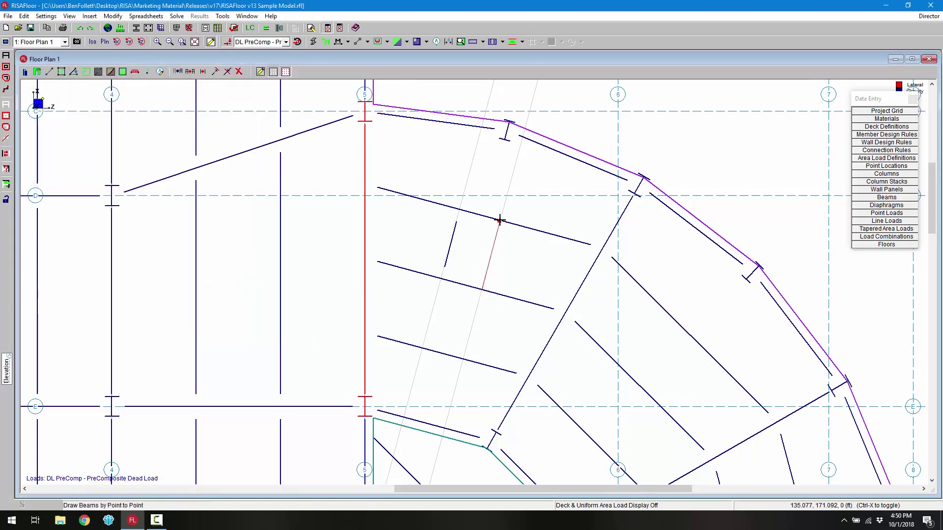
right_click(623, 285)
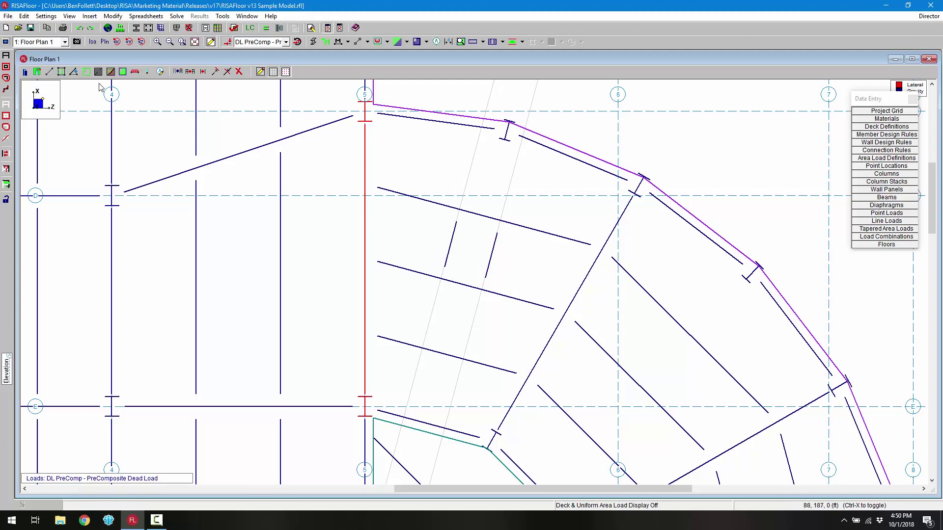
left_click(86, 72)
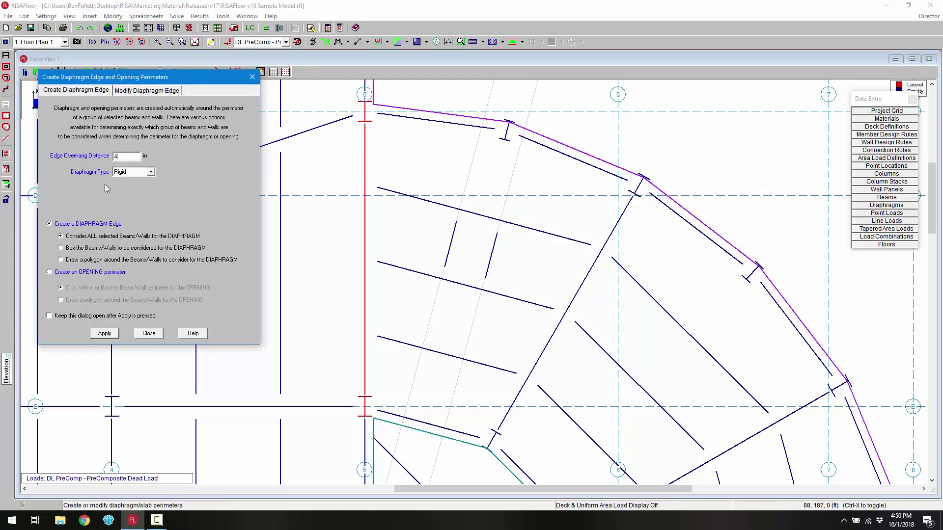
Create an opening perimeter in the small bay between the two new short beams
left_click(86, 273)
left_click(104, 332)
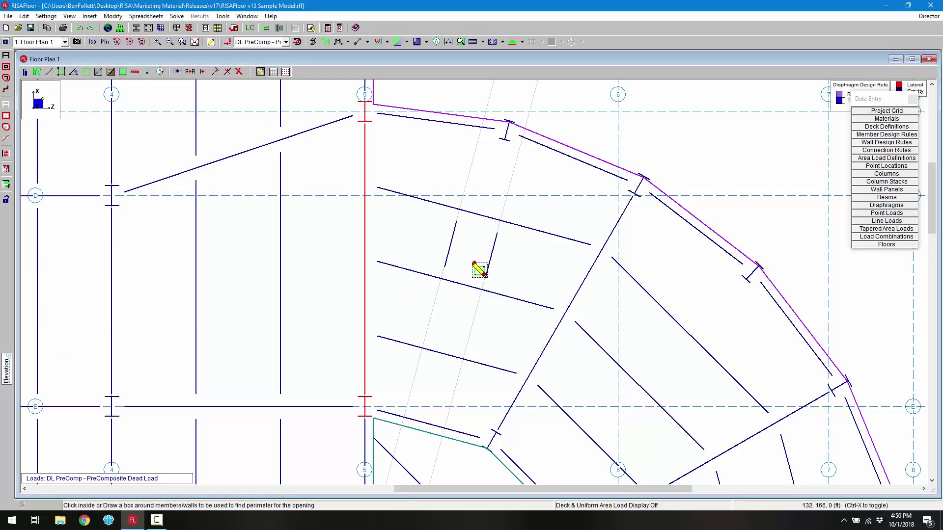
left_click(475, 260)
right_click(525, 305)
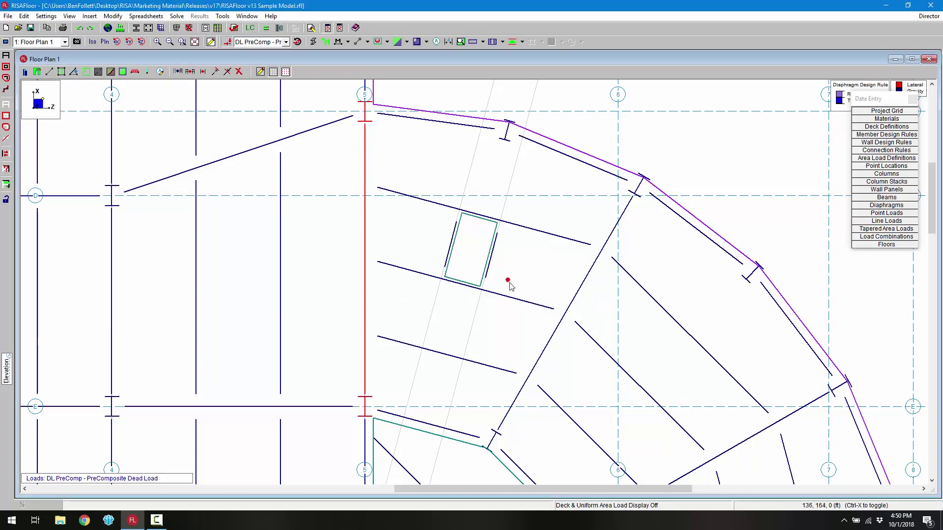
scroll(508, 282, "down", 4)
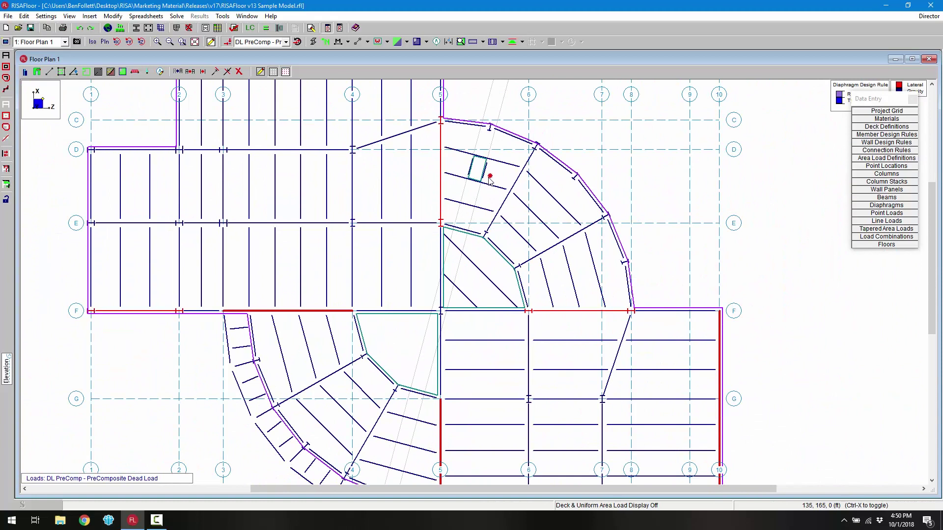
View Floor Plan 2, return to Floor Plan 1, and unselect the entire model
left_click(54, 42)
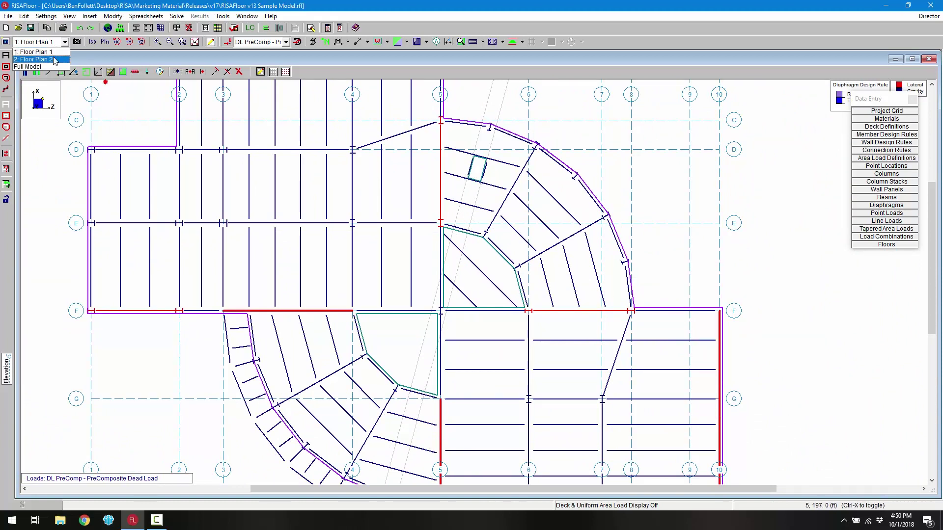
left_click(54, 60)
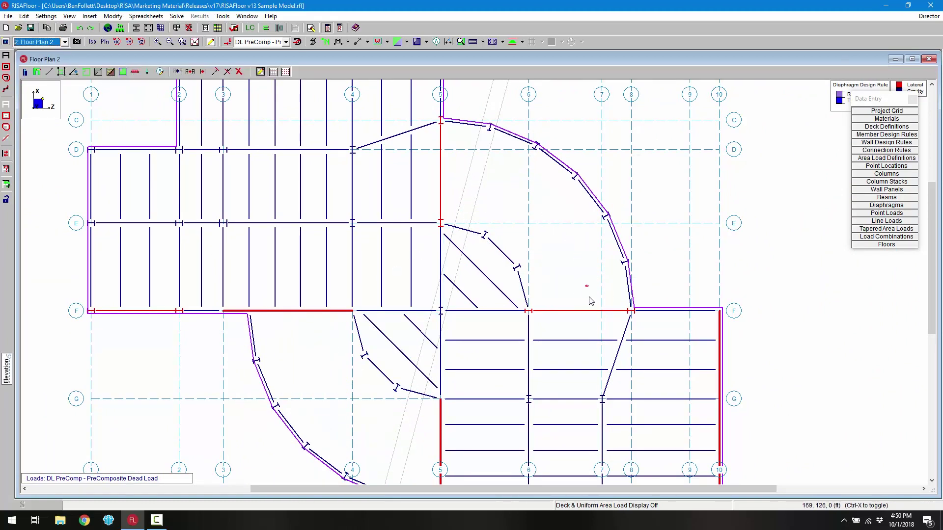
left_click(54, 42)
left_click(39, 50)
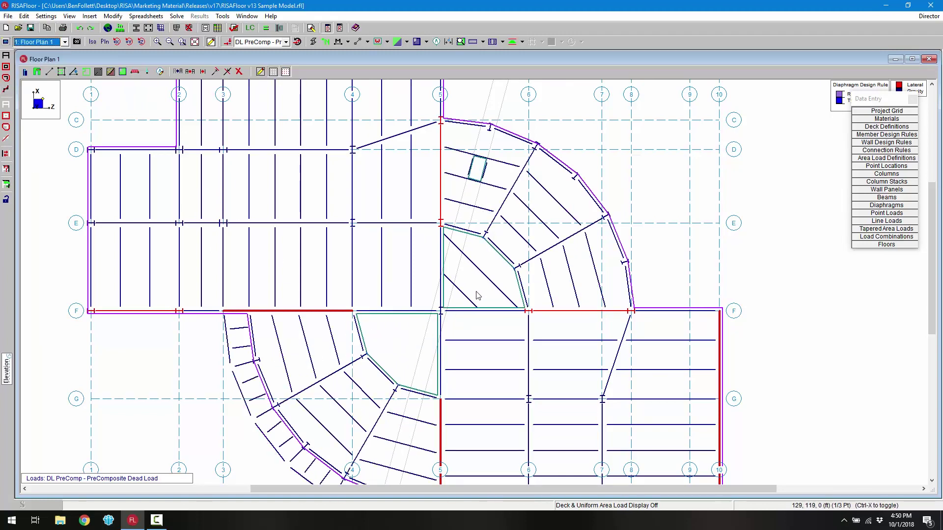
scroll(461, 248, "down", 2)
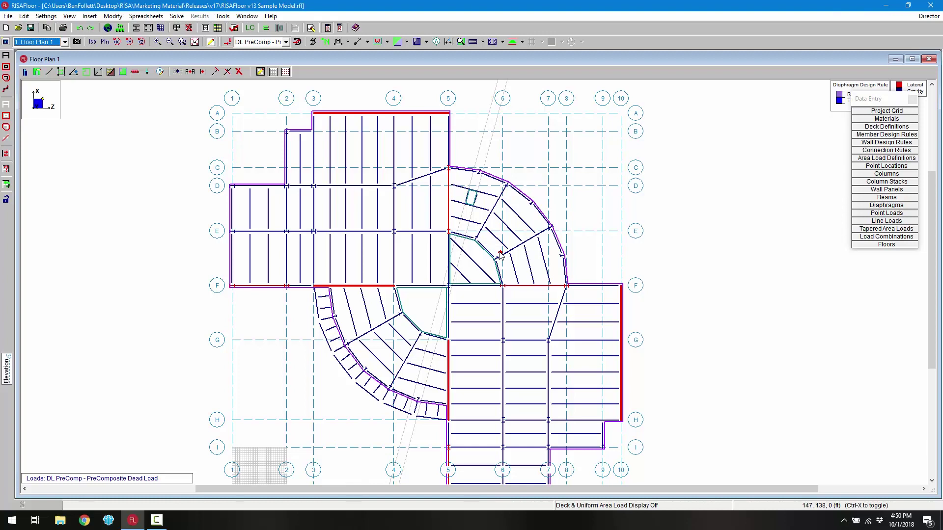
left_click(6, 111)
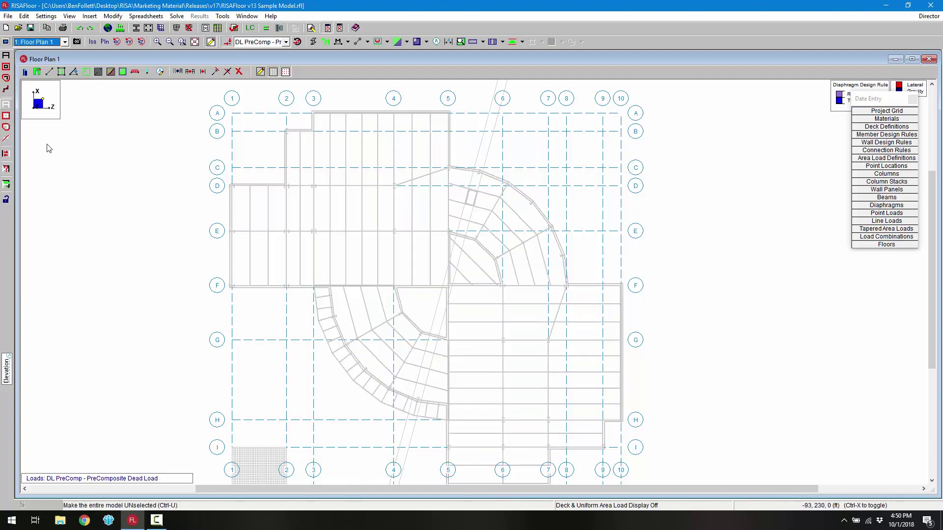
Line-select the radial and diagonal beams, both girders and the small plate in the upper curved bay
left_click(9, 95)
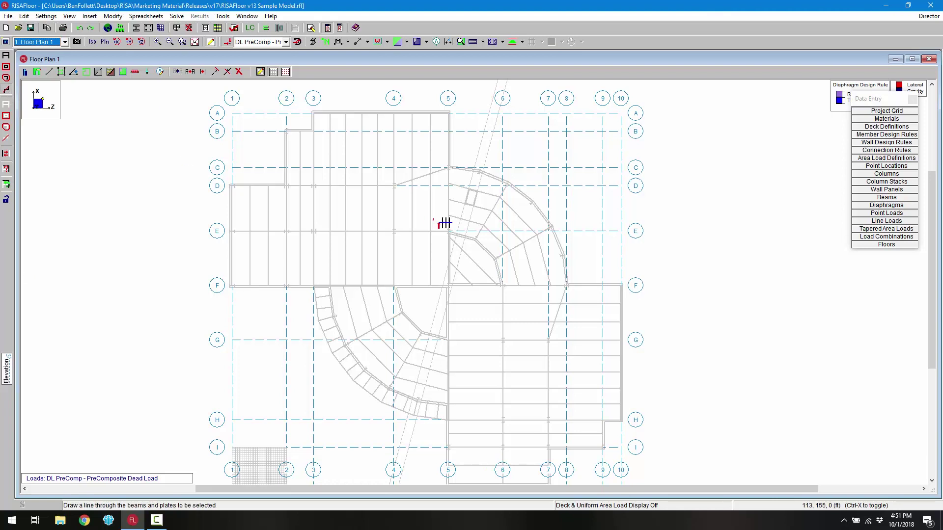
scroll(499, 225, "up", 4)
left_click(440, 229)
left_click(463, 139)
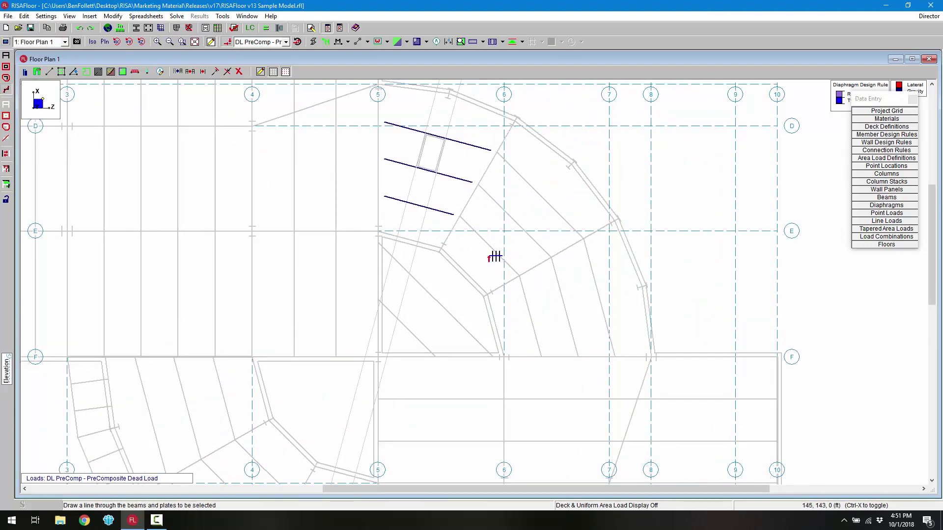
left_click(488, 260)
left_click(540, 179)
left_click(518, 316)
left_click(585, 282)
left_click(579, 274)
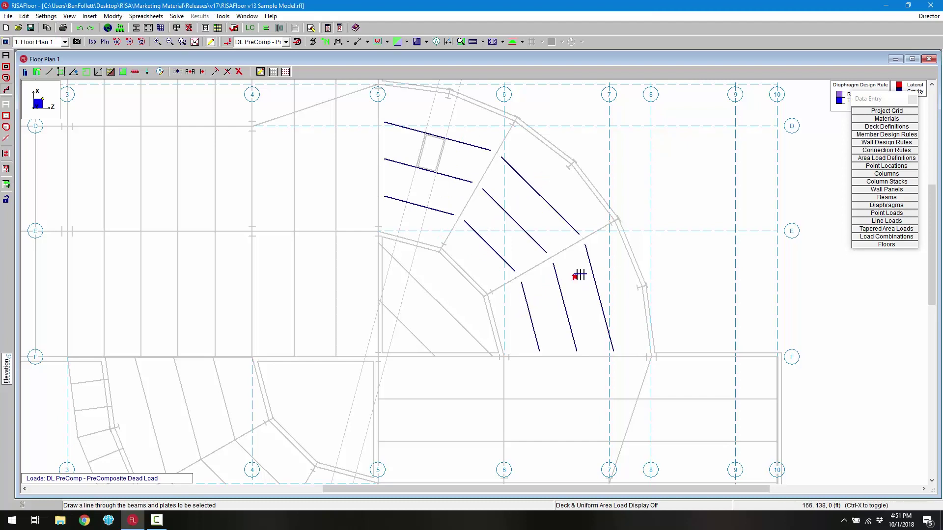
left_click(552, 218)
left_click(528, 200)
left_click(471, 162)
left_click(459, 162)
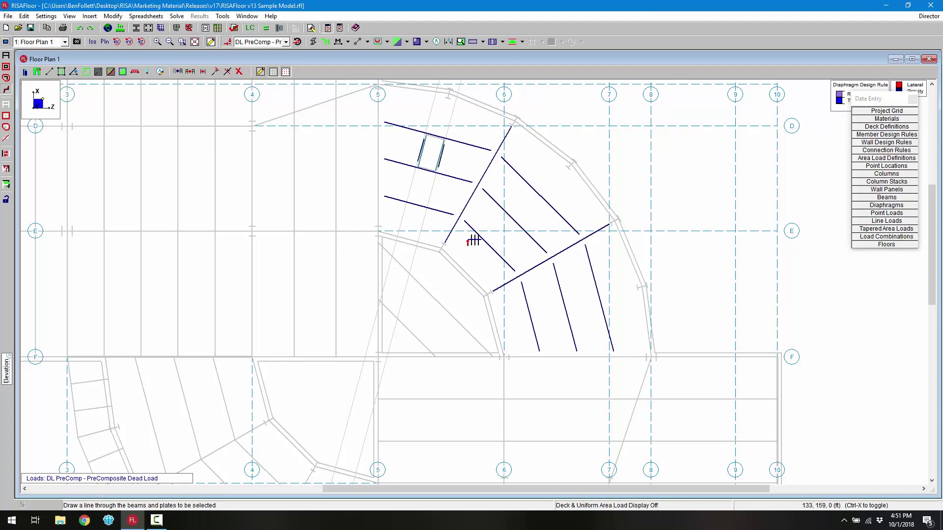
left_click(424, 182)
left_click(443, 126)
Line-select the radial beams in the lower curved bay, including those near G/4 and G/5
scroll(315, 431, "down", 1)
middle_click_drag(316, 431, 330, 244)
scroll(328, 244, "up", 1)
left_click(349, 208)
left_click(275, 240)
left_click(388, 278)
left_click(332, 335)
left_click(457, 315)
left_click(437, 404)
left_click(396, 356)
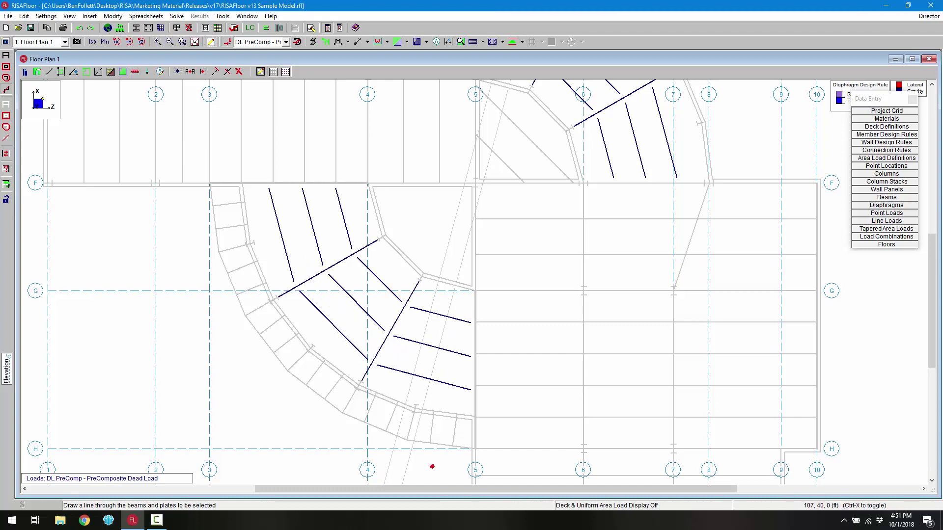
scroll(444, 265, "down", 1)
middle_click_drag(444, 265, 432, 316)
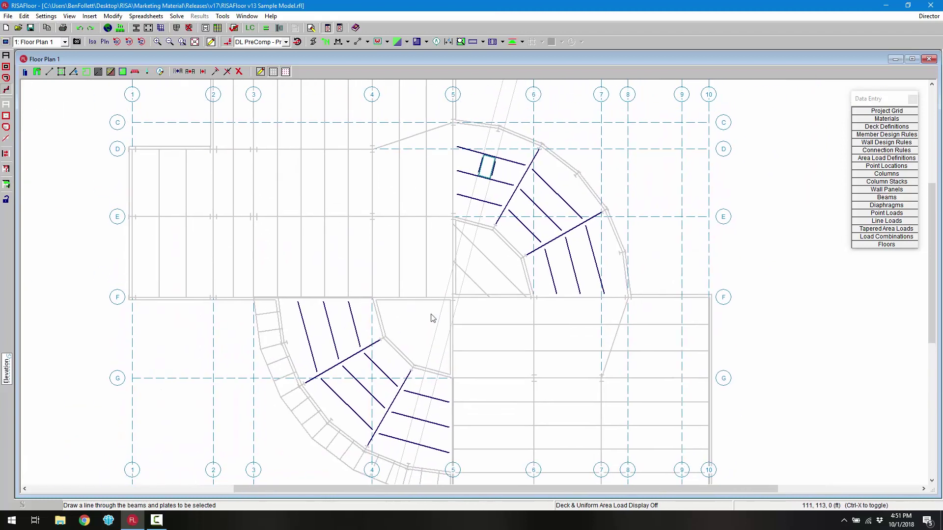
scroll(431, 312, "down", 2)
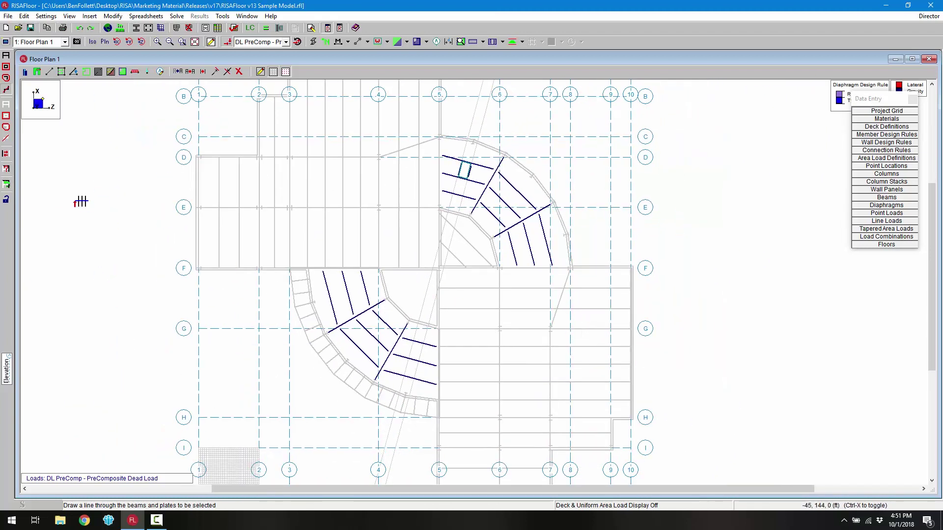
Save the current beam selection as a selection state named 'Radial Beams'
left_click(7, 186)
left_click(87, 115)
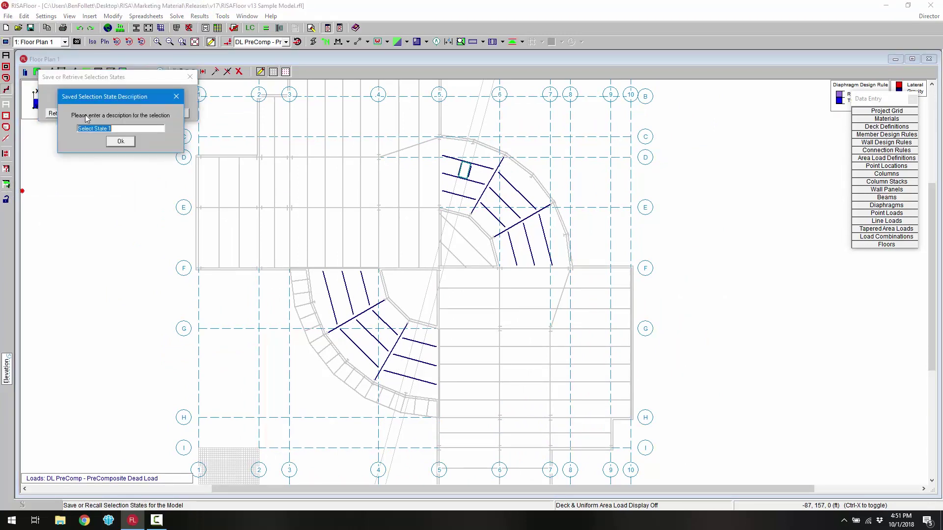
type("Radial Beams")
left_click(123, 143)
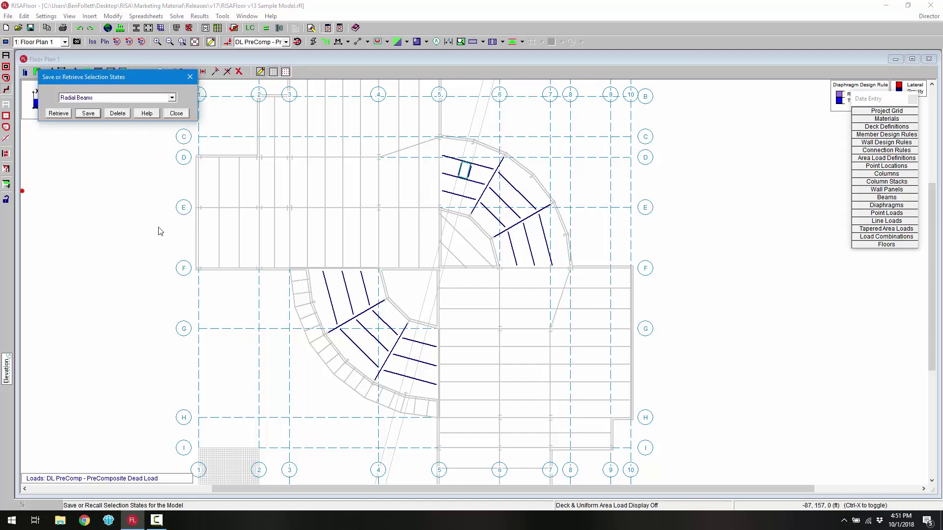
left_click(176, 113)
Select all, unselect all, then retrieve the 'Radial Beams' state to restore the selection
left_click(6, 55)
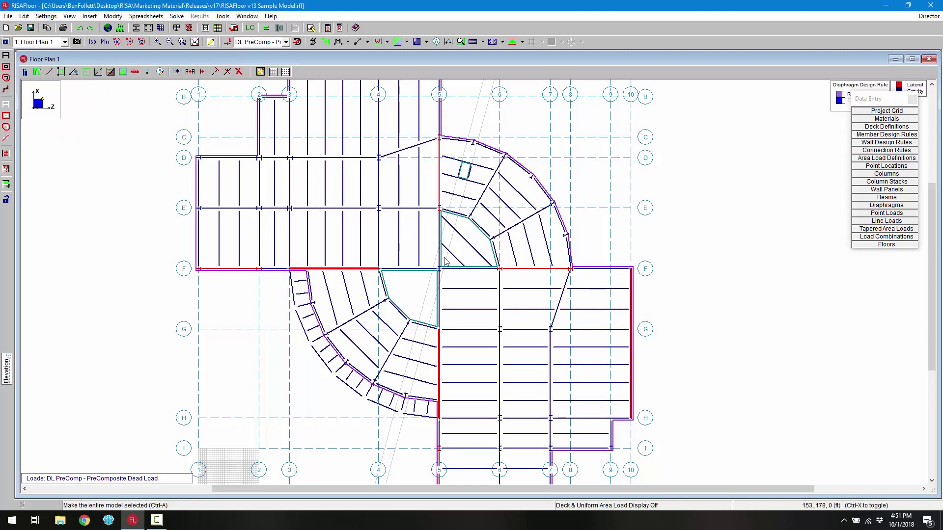
left_click(6, 104)
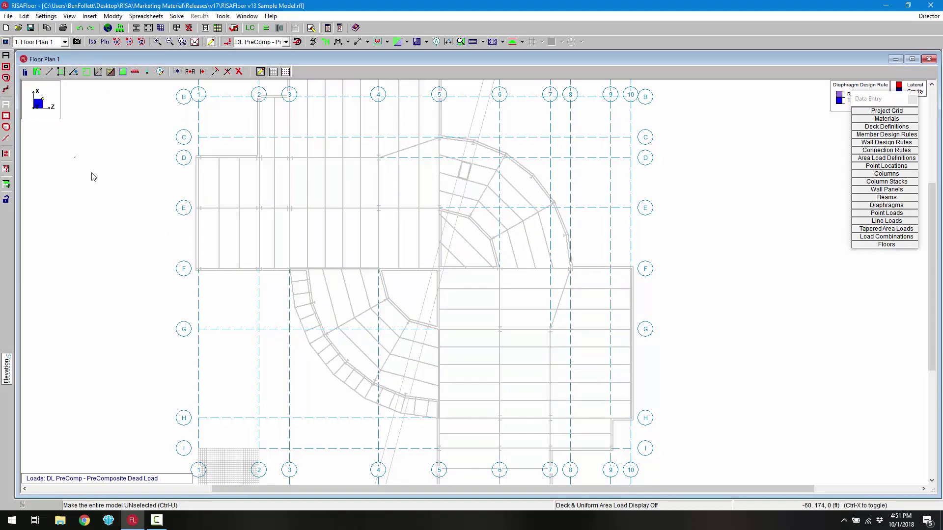
left_click(6, 184)
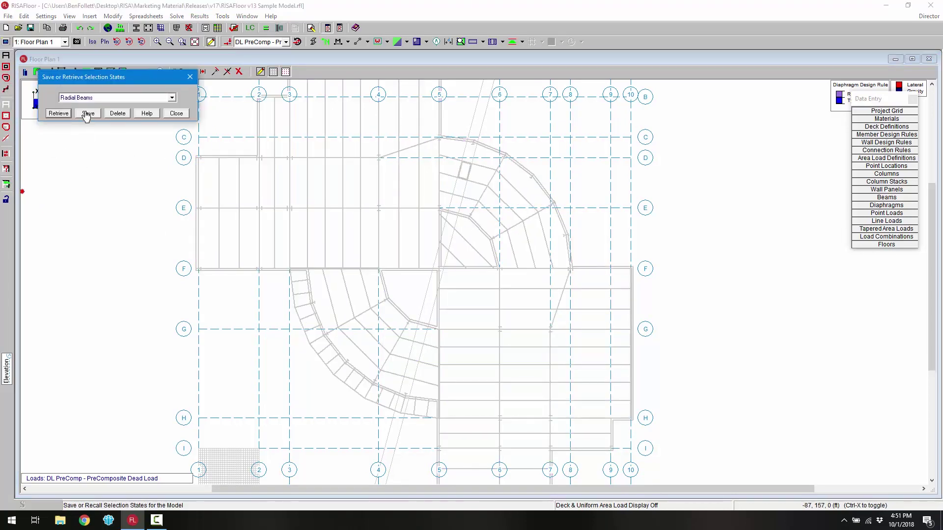
left_click(60, 114)
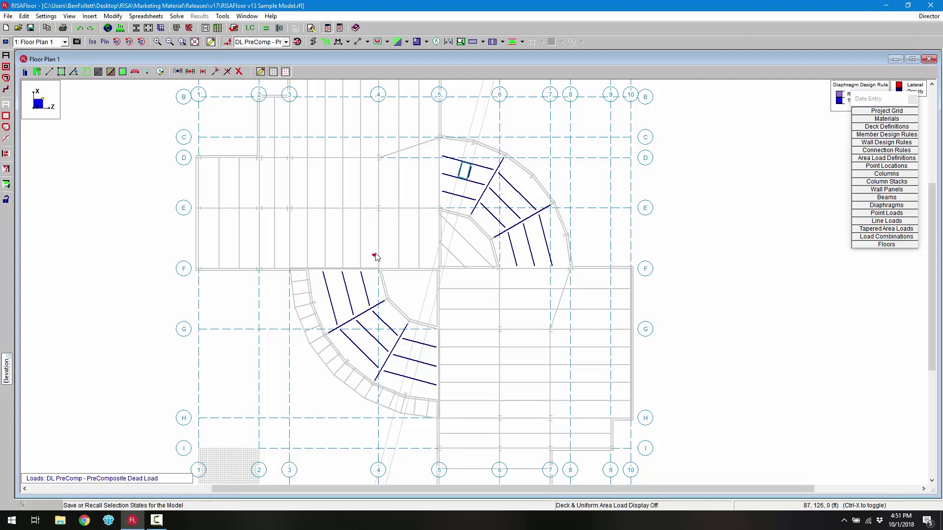
Copy the selected curved-bay beams to Floor Plan 2 via Copy Selected Items
left_click(188, 77)
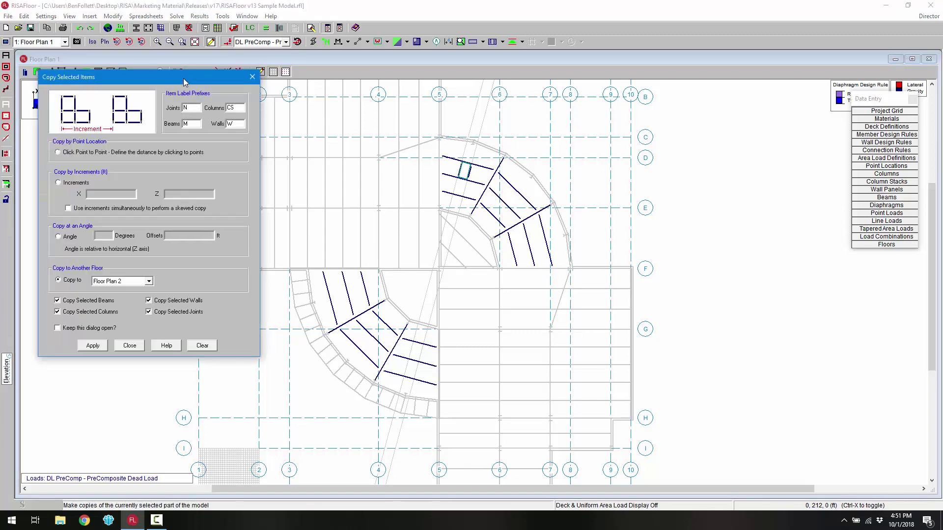
left_click_drag(185, 85, 310, 121)
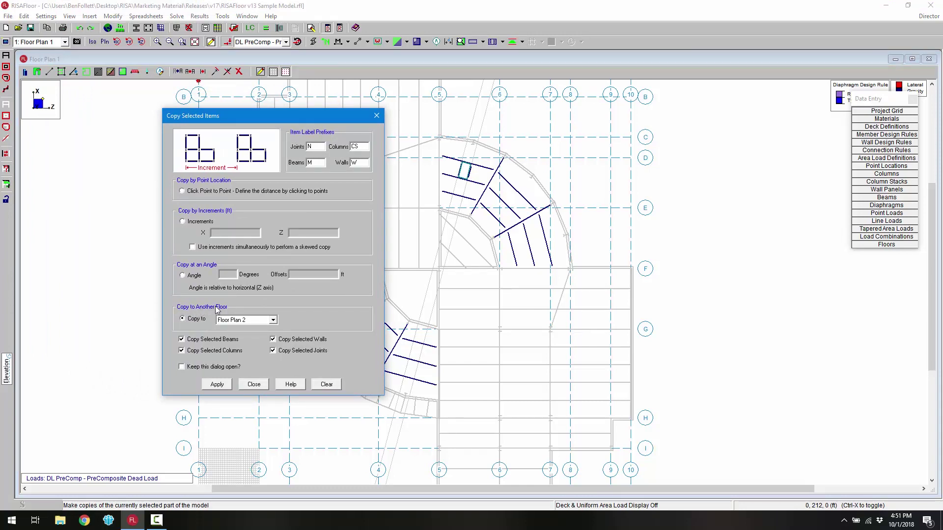
left_click(222, 320)
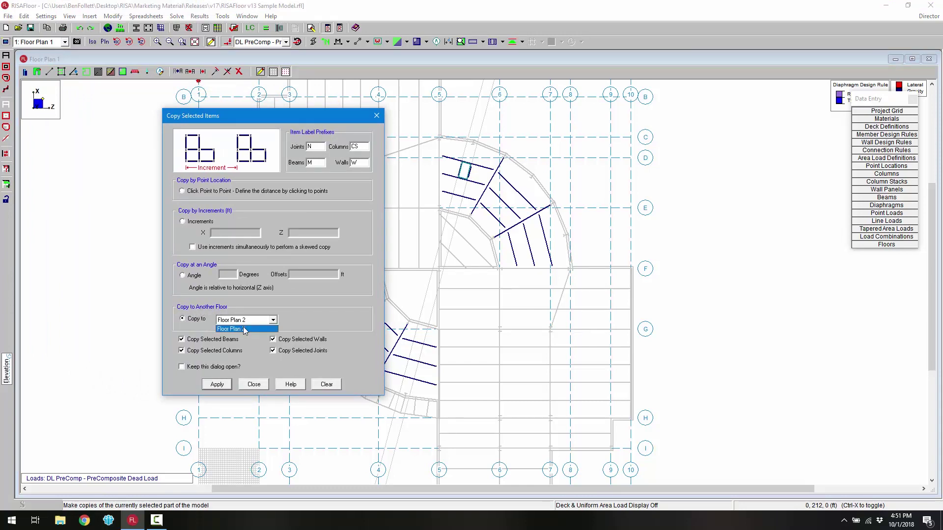
left_click(245, 329)
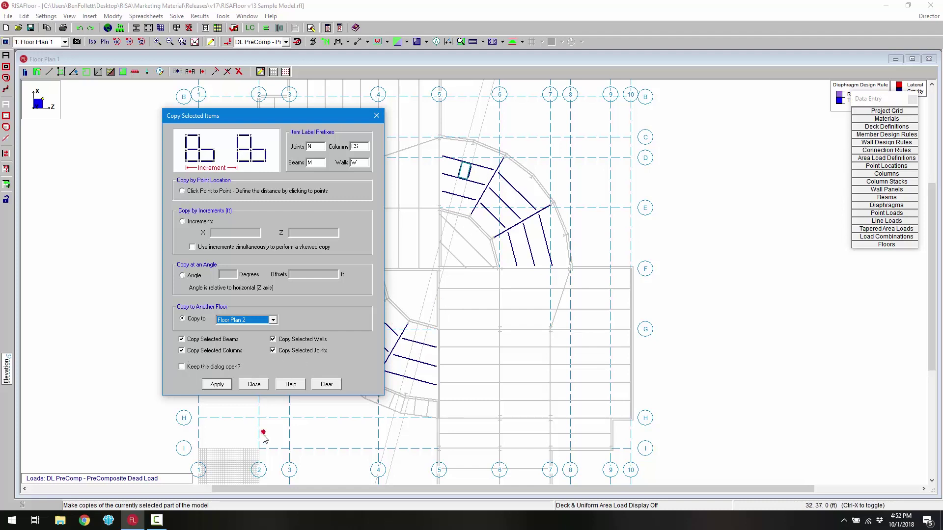
left_click(224, 385)
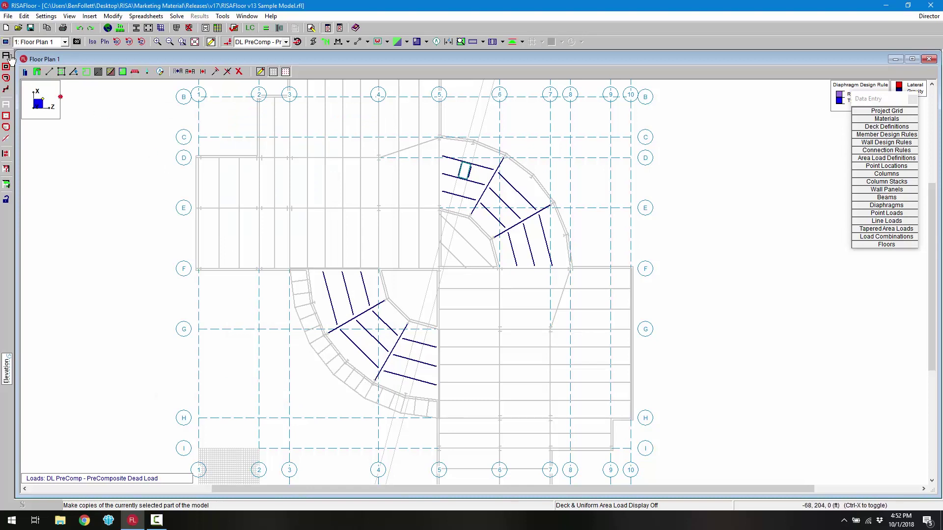
Select the entire model and switch the view to Floor Plan 2
left_click(8, 56)
left_click(56, 43)
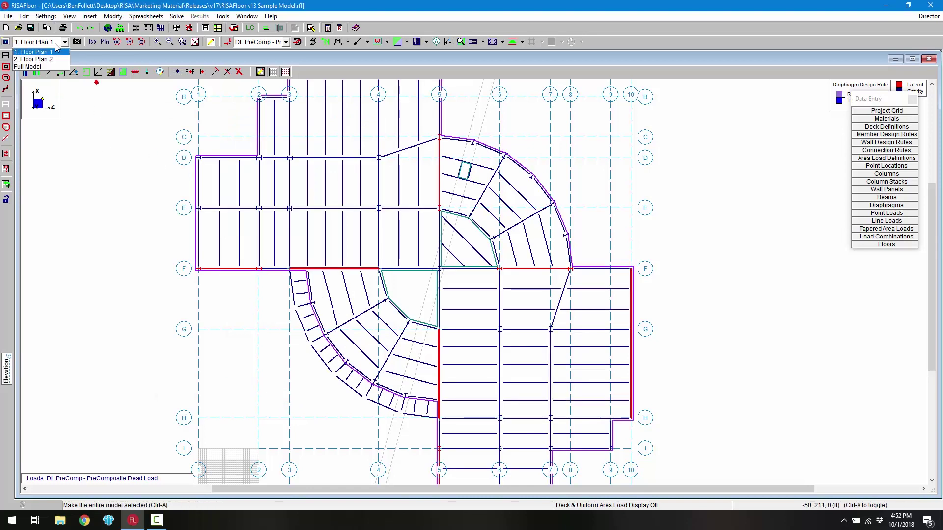
left_click(34, 59)
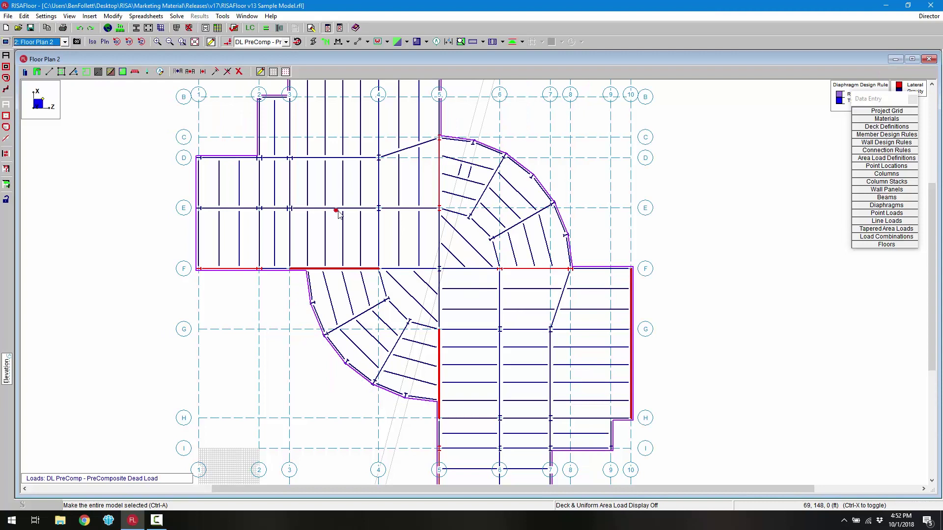
Add an opening perimeter in the bay near F/8 on Floor Plan 2
left_click(86, 72)
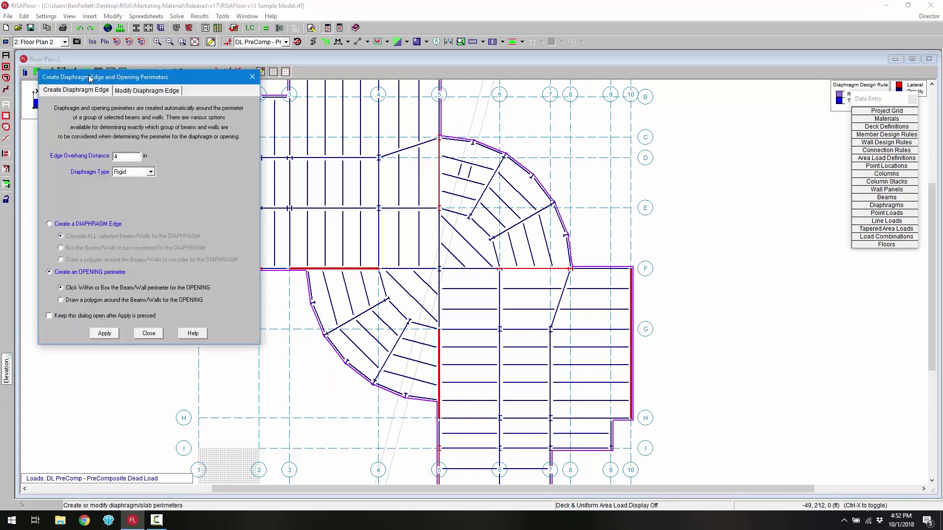
left_click(104, 334)
left_click(464, 171)
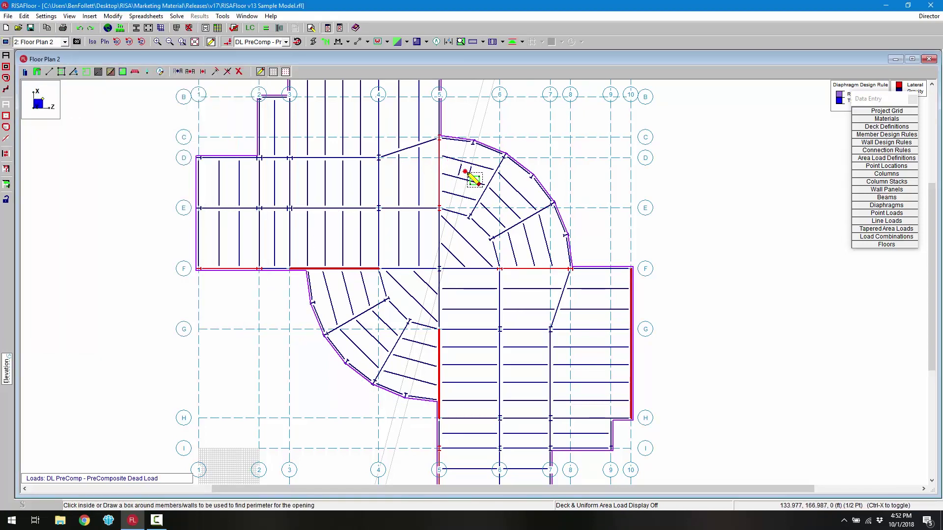
right_click(573, 291)
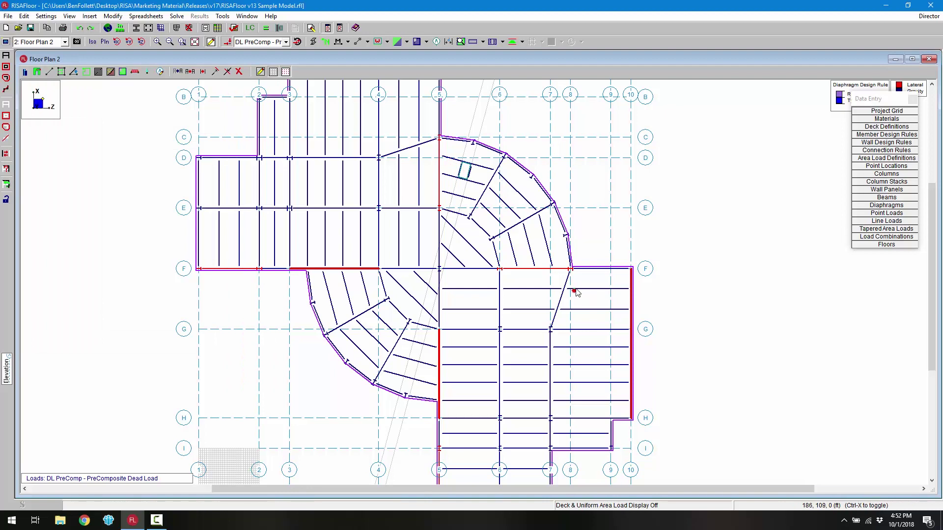